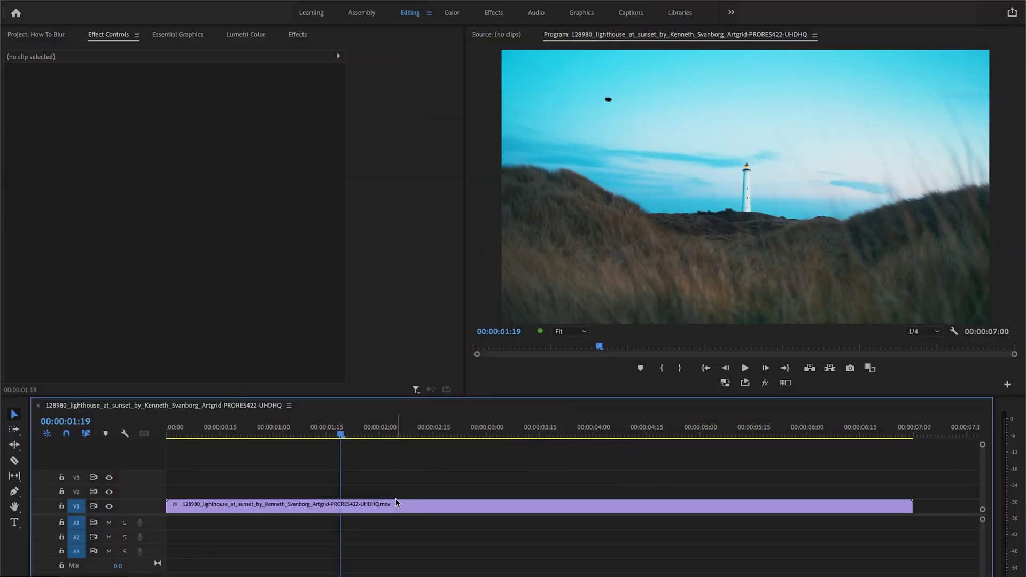
Step: Select the lighthouse clip and activate its Motion effect for on-screen moving in the Program Monitor
{"action": "left_click", "coordinate": [397, 504]}
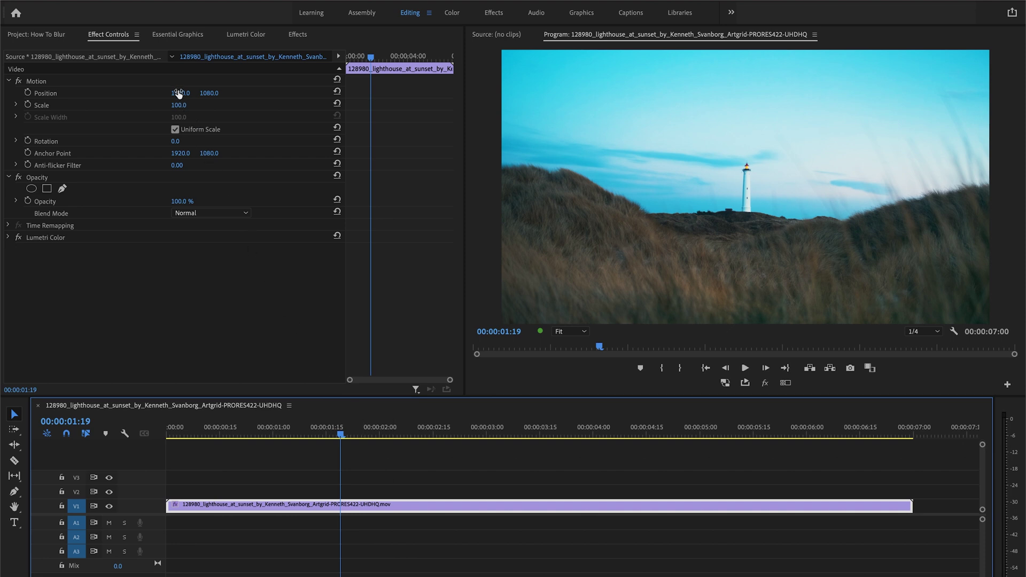
{"action": "left_click_drag", "start_coordinate": [179, 94], "coordinate": [204, 94]}
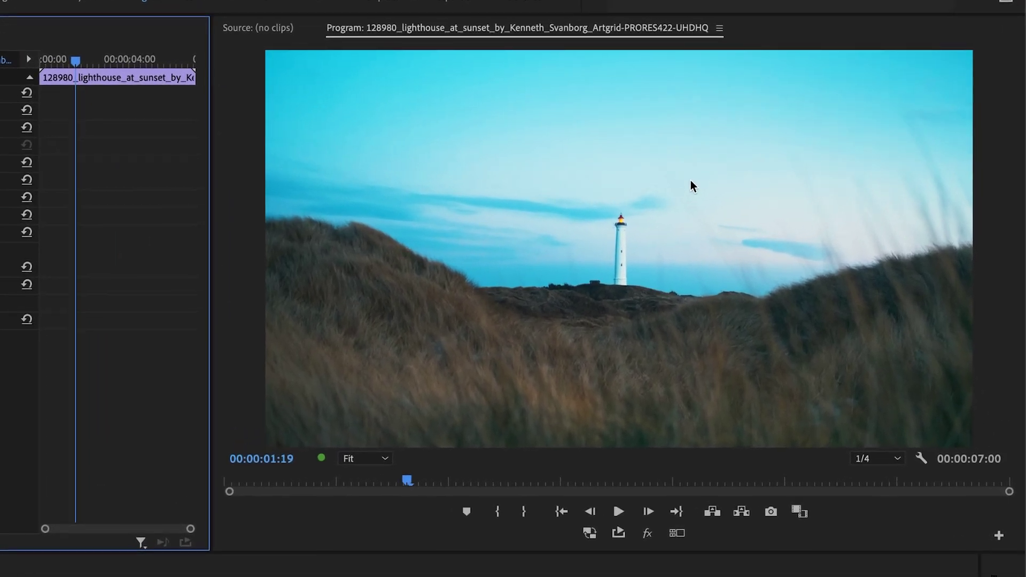
{"action": "left_click", "coordinate": [732, 166]}
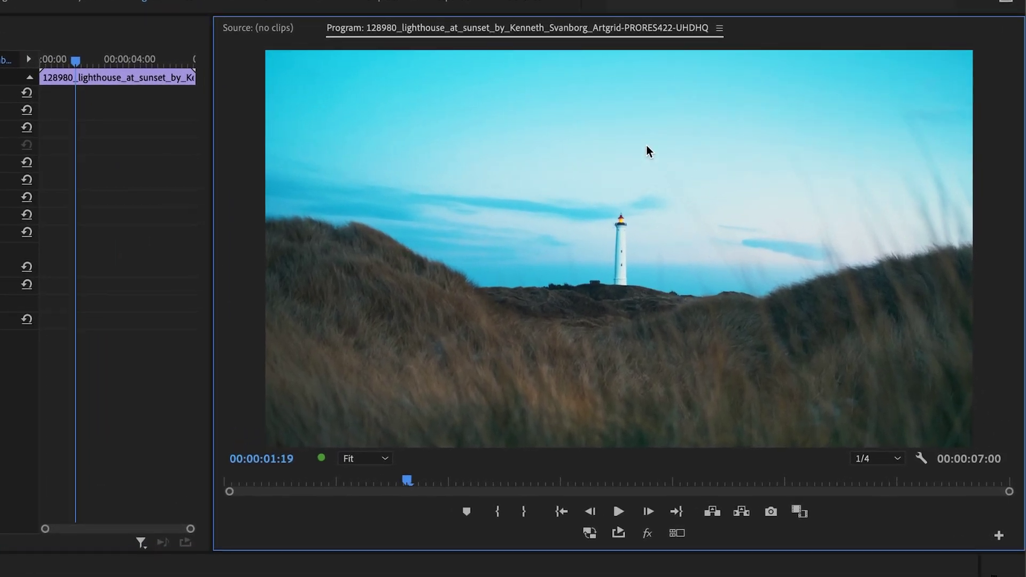
{"action": "key", "text": "Right"}
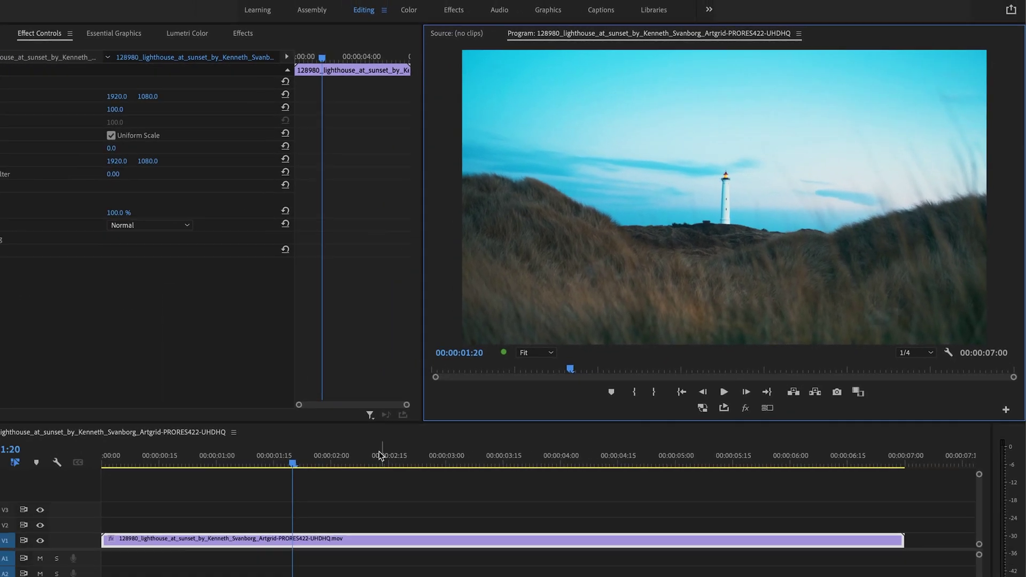
{"action": "left_click", "coordinate": [398, 492]}
{"action": "left_click", "coordinate": [397, 506]}
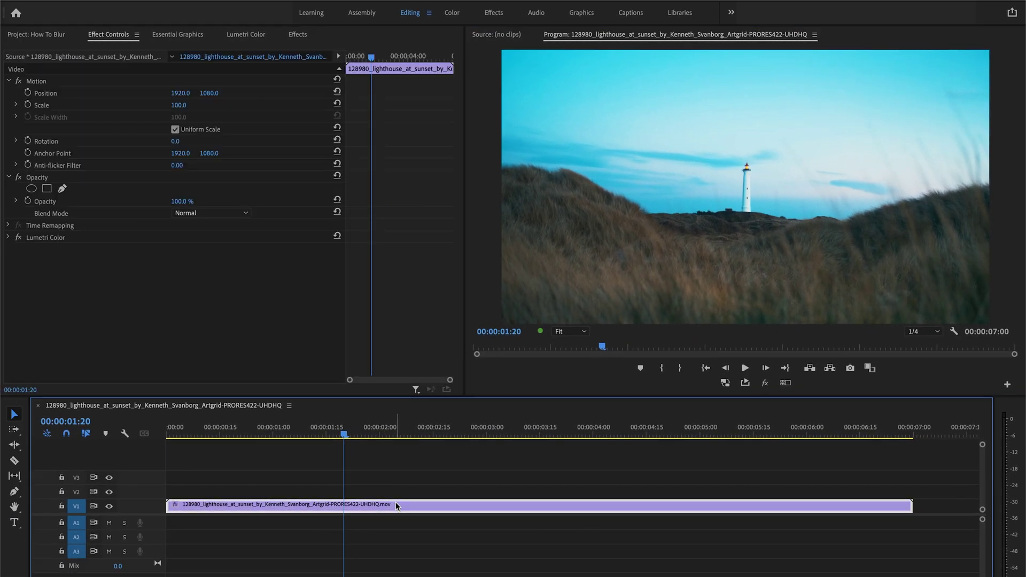
{"action": "left_click", "coordinate": [39, 83]}
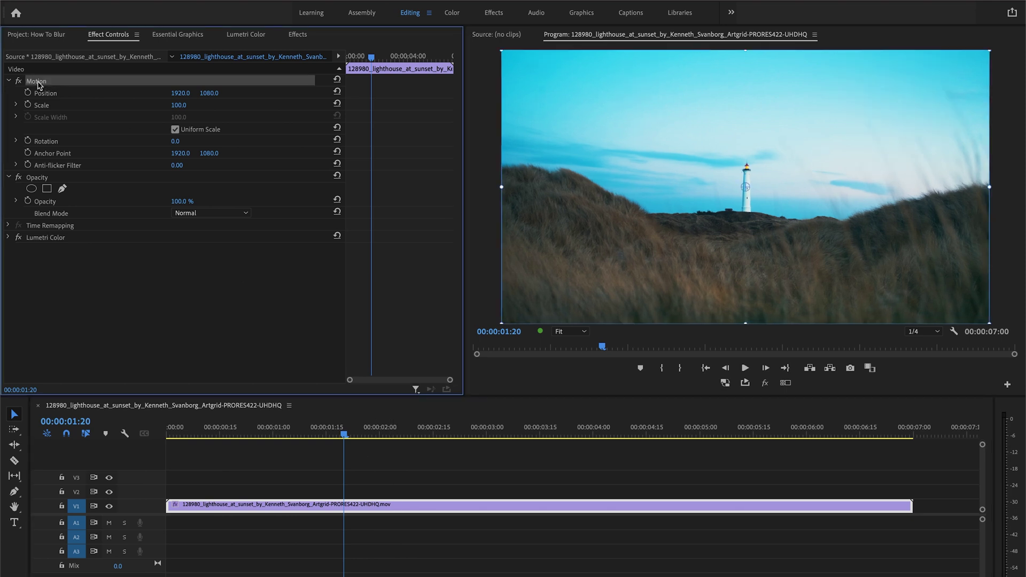
{"action": "left_click_drag", "start_coordinate": [737, 161], "coordinate": [676, 173]}
{"action": "key", "text": "ctrl+z"}
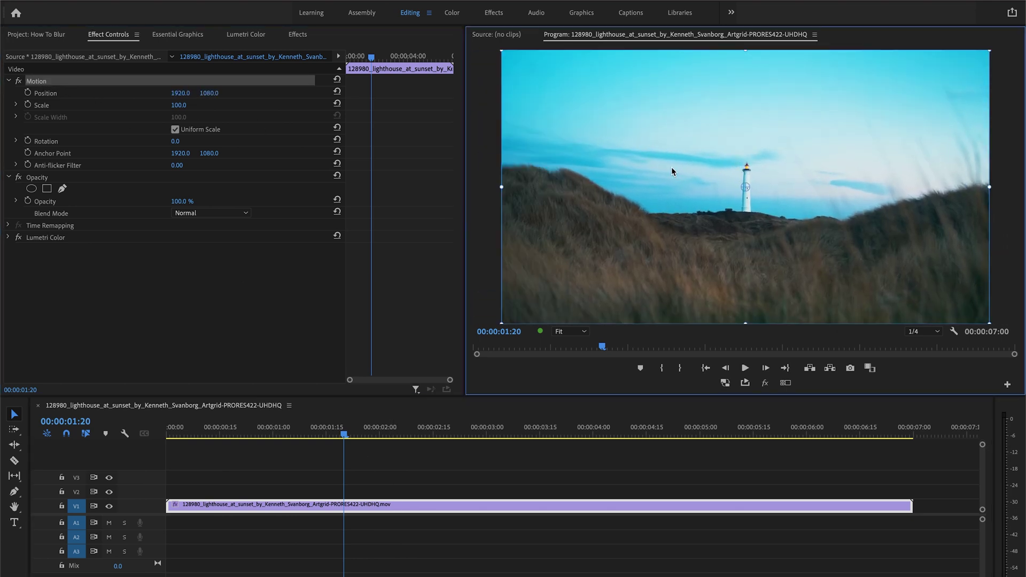
Step: Set a Position keyframe, then at 00:00:02:06 push the clip far right, keeping it level
{"action": "left_click", "coordinate": [28, 92]}
{"action": "key", "text": "space"}
{"action": "key", "text": "space"}
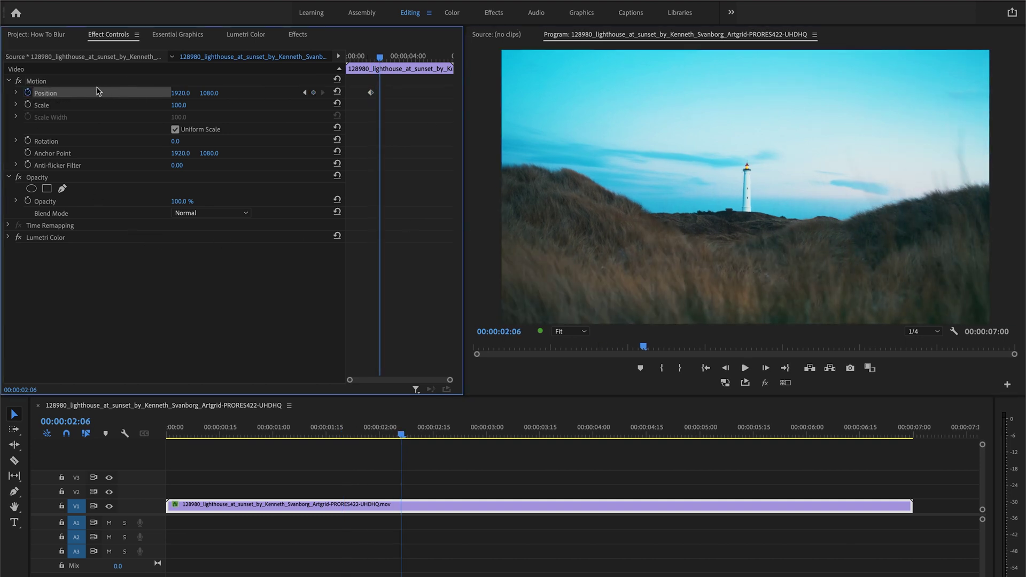
{"action": "left_click", "coordinate": [557, 181]}
{"action": "left_click_drag", "start_coordinate": [588, 186], "coordinate": [768, 182]}
{"action": "key", "text": "ctrl+z"}
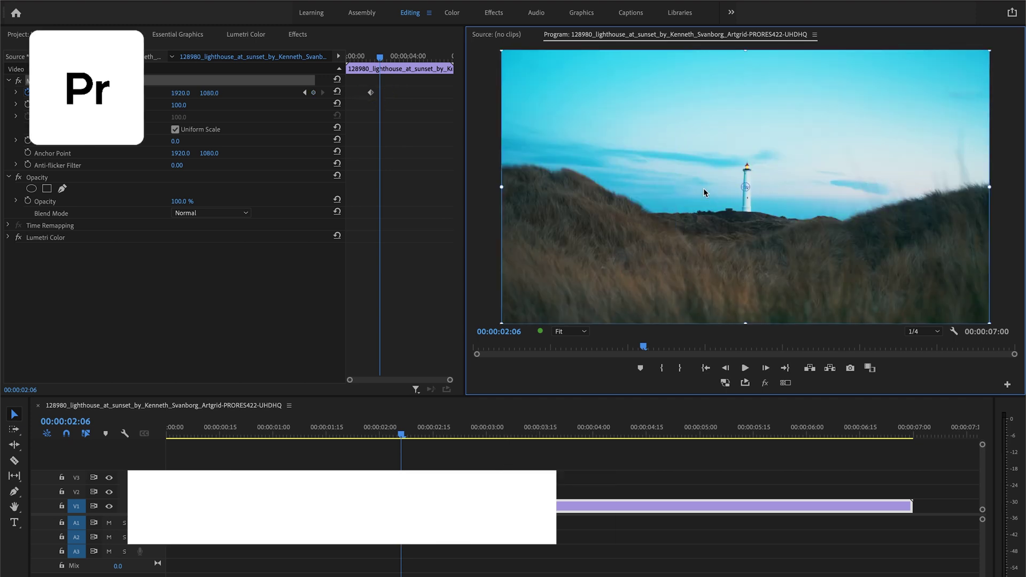
{"action": "mouse_move", "coordinate": [703, 188]}
{"action": "left_mouse_down"}
{"action": "mouse_move", "coordinate": [420, 193]}
{"action": "mouse_move", "coordinate": [999, 211]}
{"action": "mouse_move", "coordinate": [705, 210]}
{"action": "mouse_move", "coordinate": [449, 193]}
{"action": "mouse_move", "coordinate": [477, 182]}
{"action": "mouse_move", "coordinate": [1005, 211]}
{"action": "mouse_move", "coordinate": [706, 208]}
{"action": "left_mouse_up"}
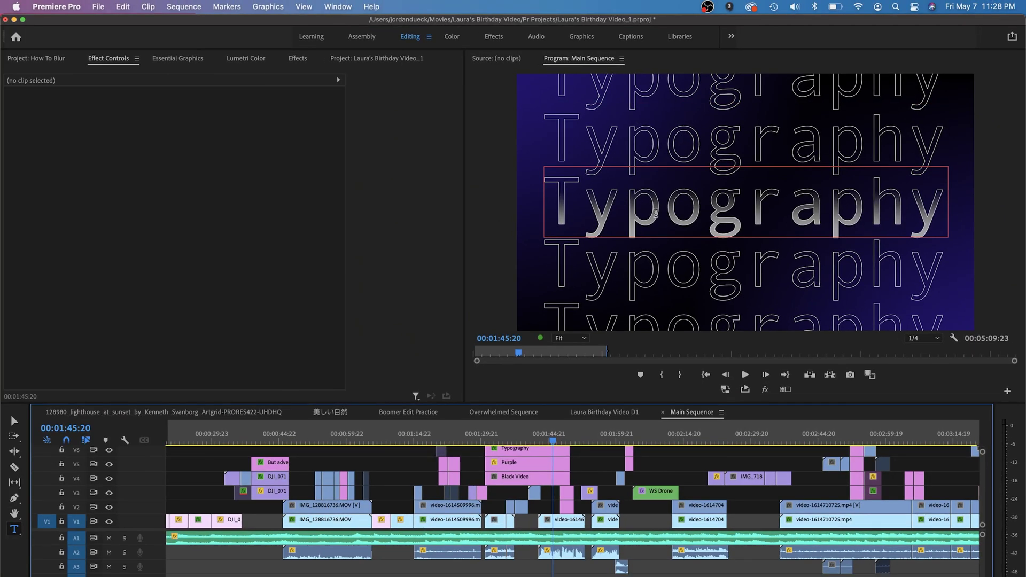
Step: Use Graphics > Replace Fonts in Projects to swap Andale Mono Regular for Artlist Sans Black
{"action": "double_click", "coordinate": [656, 214]}
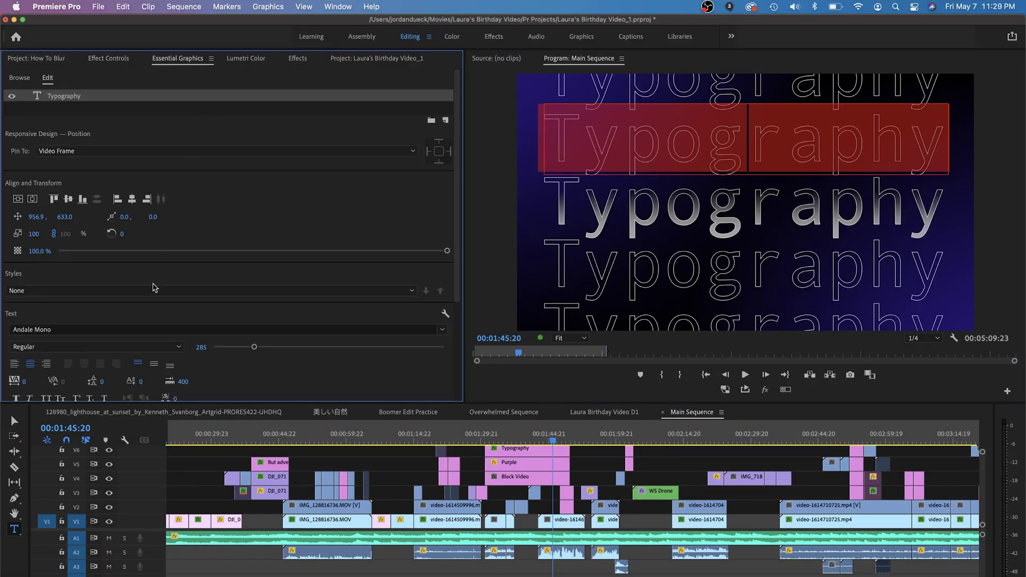
{"action": "left_click", "coordinate": [586, 466]}
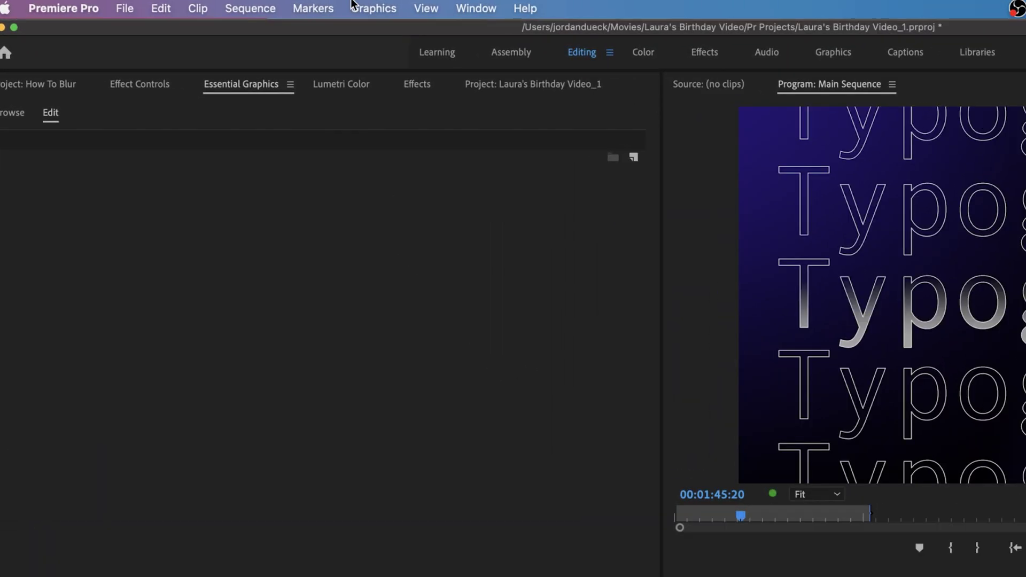
{"action": "left_click", "coordinate": [256, 6]}
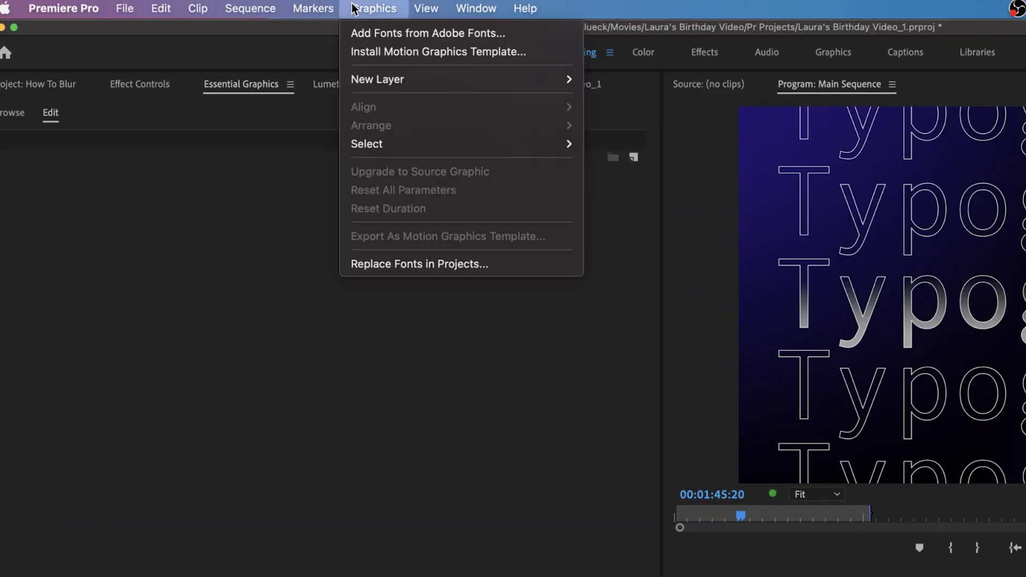
{"action": "left_click", "coordinate": [516, 264]}
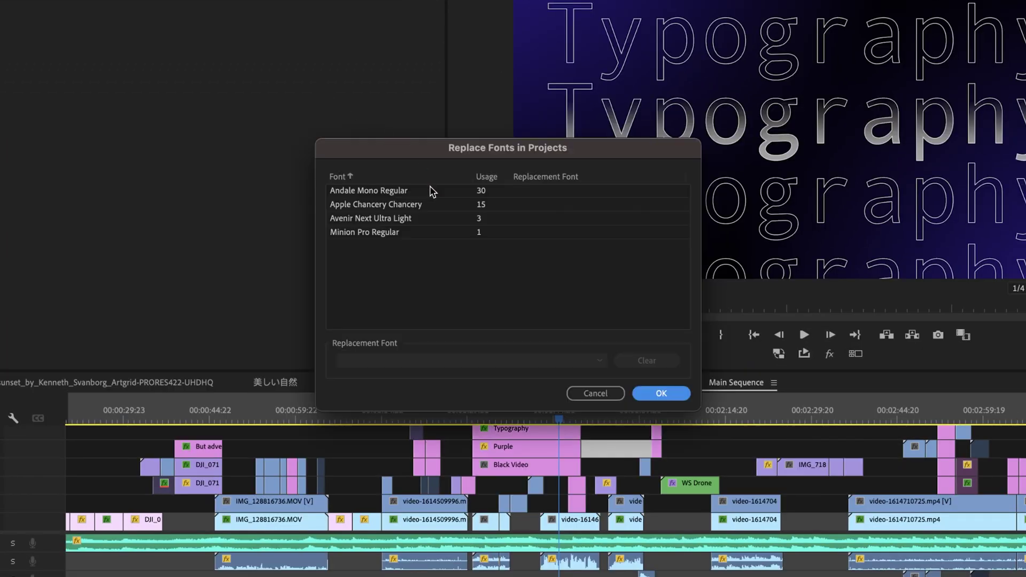
{"action": "left_click", "coordinate": [431, 190]}
{"action": "left_click", "coordinate": [599, 361]}
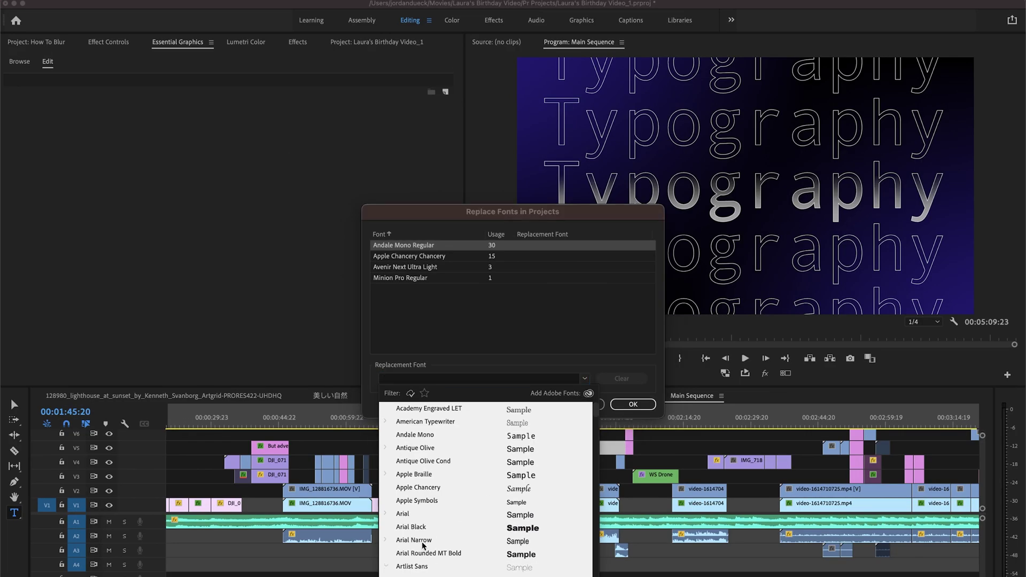
{"action": "scroll", "coordinate": [406, 533], "scroll_direction": "down", "scroll_amount": 5}
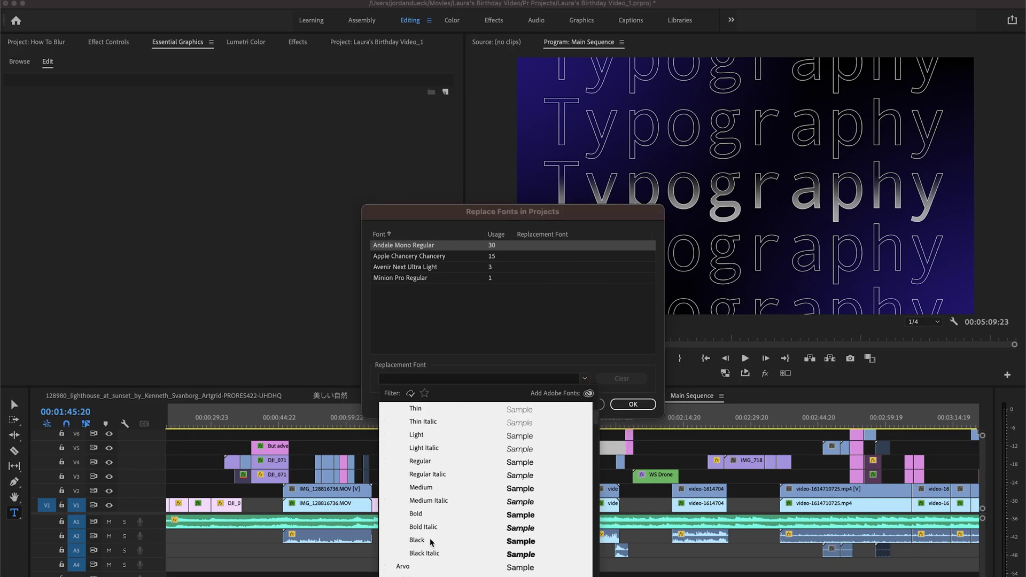
{"action": "left_click", "coordinate": [416, 540]}
{"action": "left_click", "coordinate": [632, 405]}
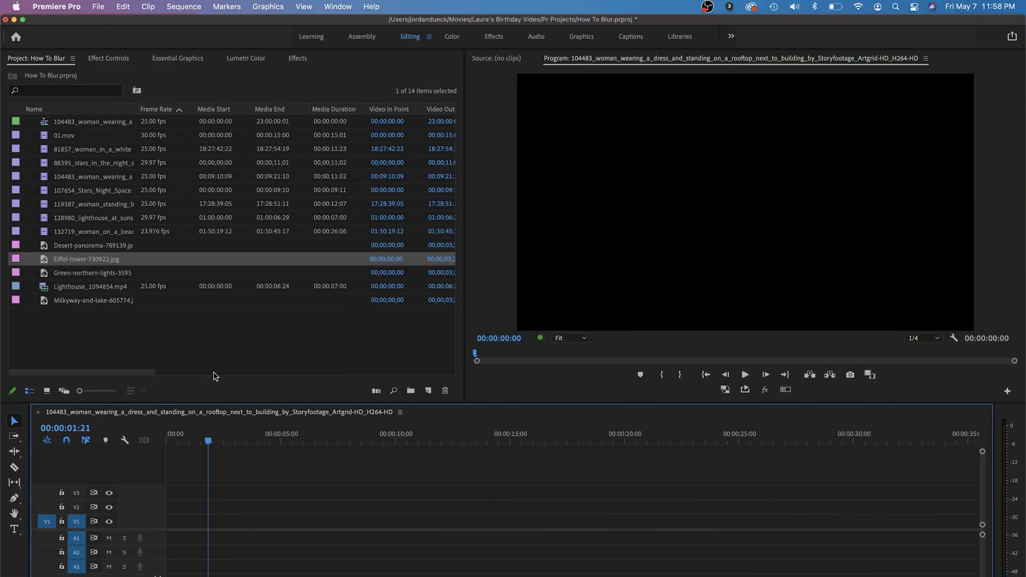
Step: Place the Lighthouse clip and Eiffel tower still on the timeline, scaling the still to 21
{"action": "left_click_drag", "start_coordinate": [69, 289], "coordinate": [177, 521]}
{"action": "left_click_drag", "start_coordinate": [61, 265], "coordinate": [350, 527]}
{"action": "left_click_drag", "start_coordinate": [348, 441], "coordinate": [378, 478]}
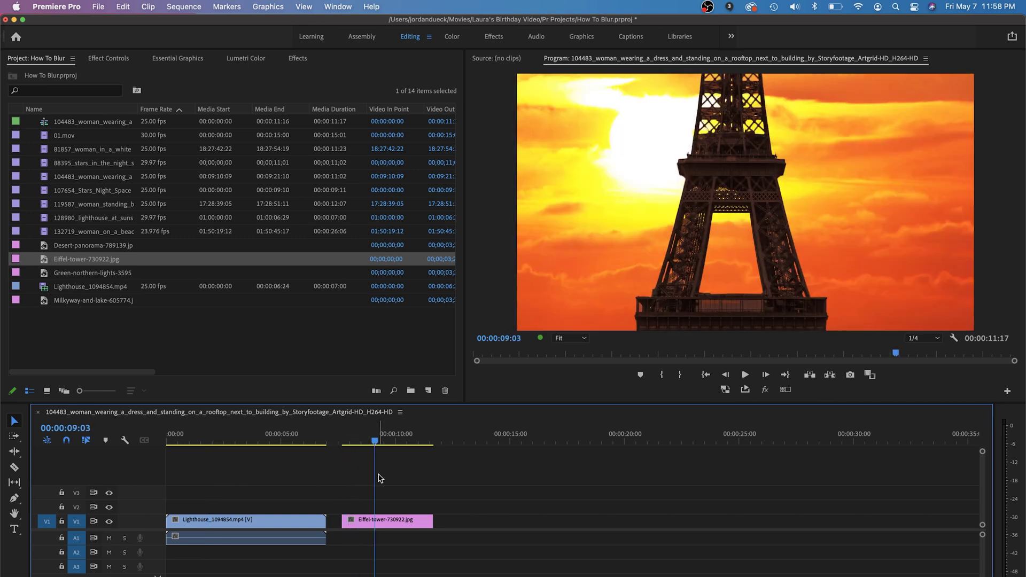
{"action": "left_click", "coordinate": [118, 63]}
{"action": "type", "text": "21"}
{"action": "key", "text": "Return"}
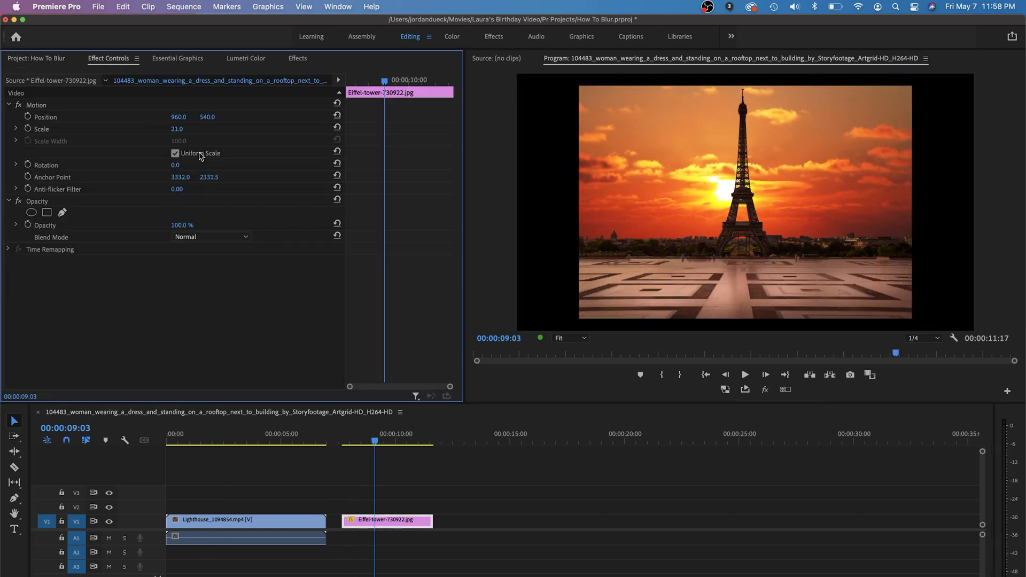
Step: Set the Lighthouse clip to frame size, then delete all clips from the timeline
{"action": "left_click", "coordinate": [264, 439]}
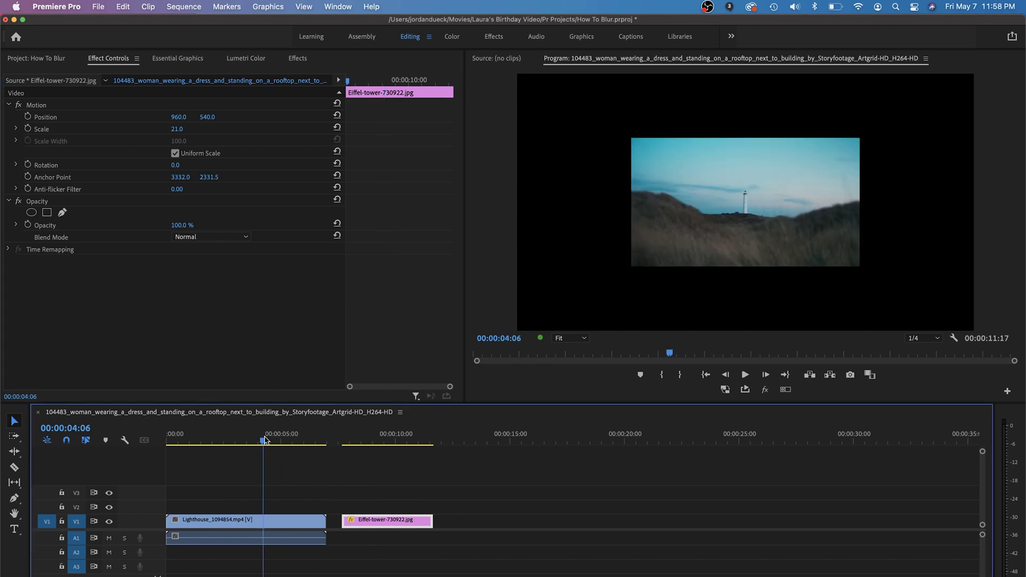
{"action": "right_click", "coordinate": [285, 527]}
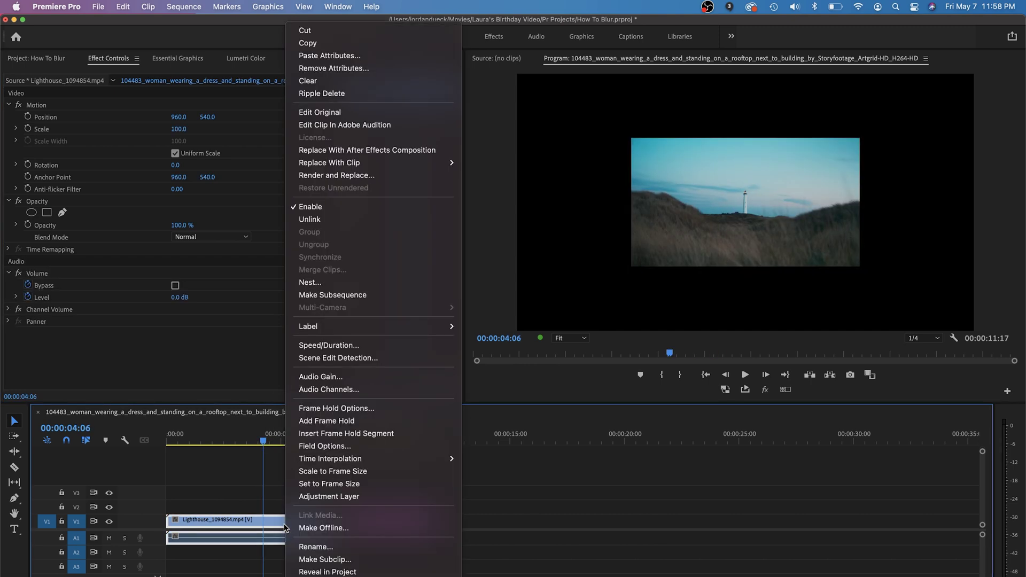
{"action": "left_click", "coordinate": [378, 484]}
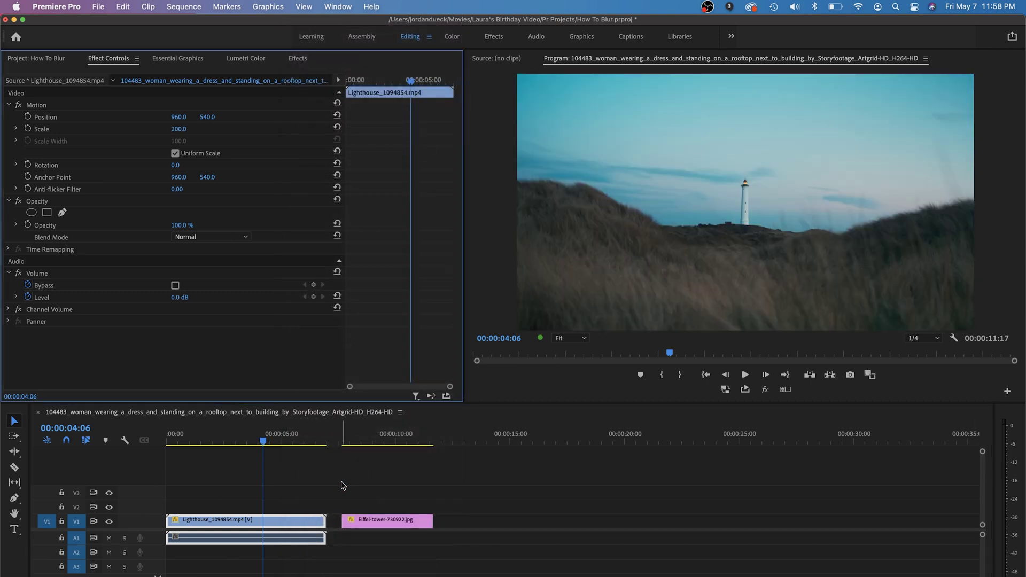
{"action": "left_click_drag", "start_coordinate": [472, 475], "coordinate": [245, 548]}
{"action": "key", "text": "Delete"}
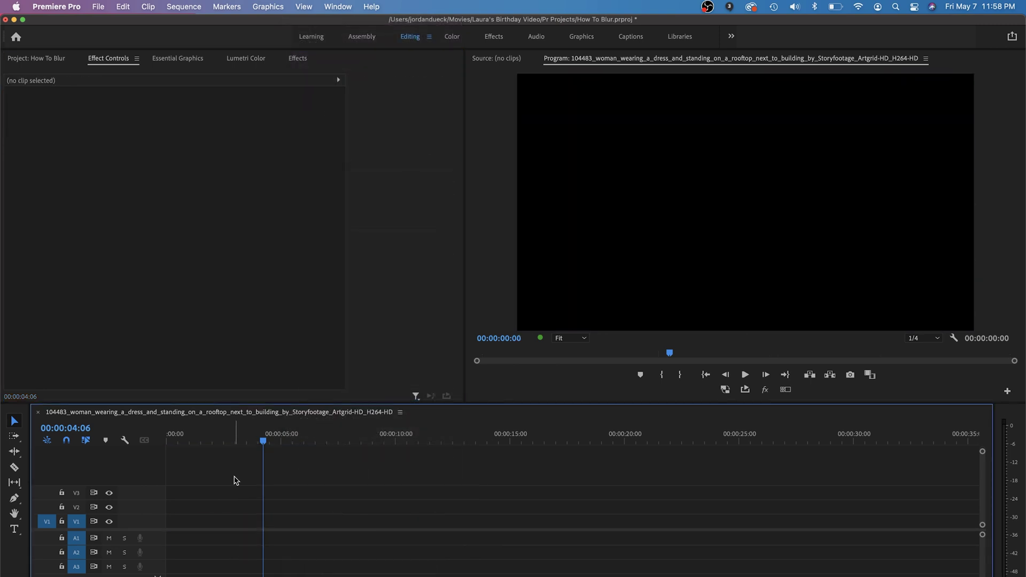
Step: In Preferences > Media, set Default Media Scaling to Set to frame size
{"action": "left_click", "coordinate": [71, 7]}
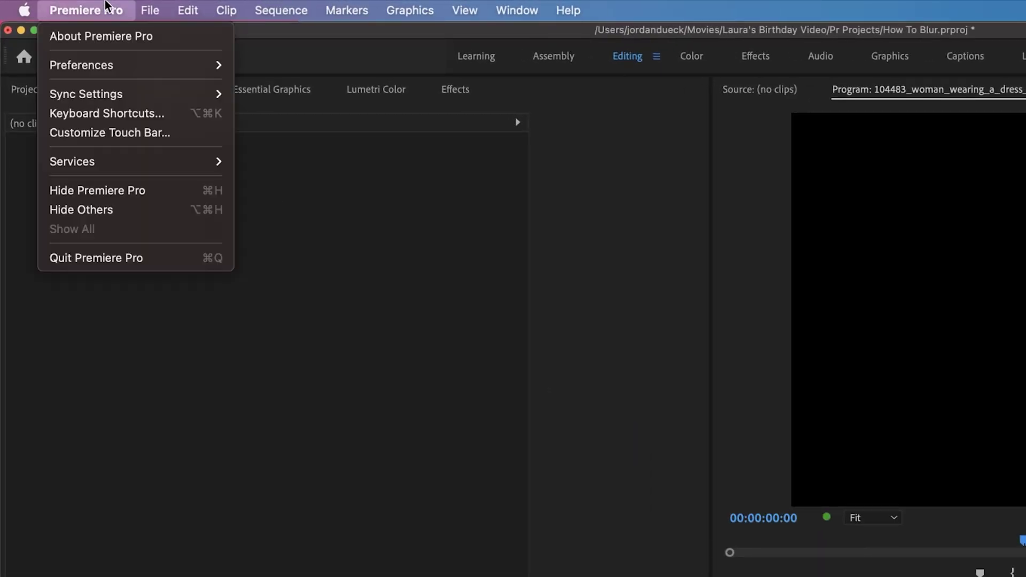
{"action": "mouse_move", "coordinate": [98, 44]}
{"action": "left_click", "coordinate": [339, 277]}
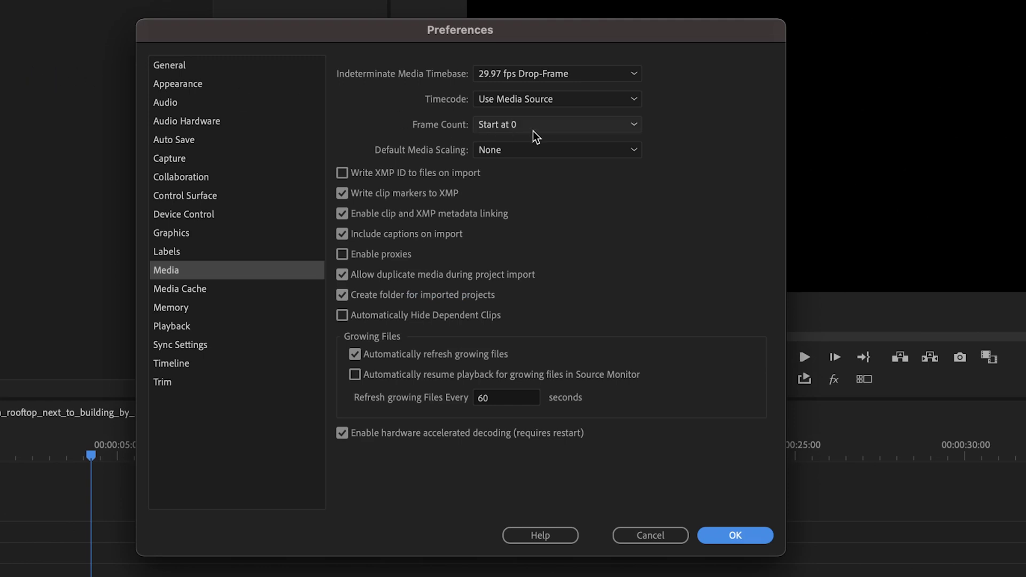
{"action": "left_click", "coordinate": [562, 151]}
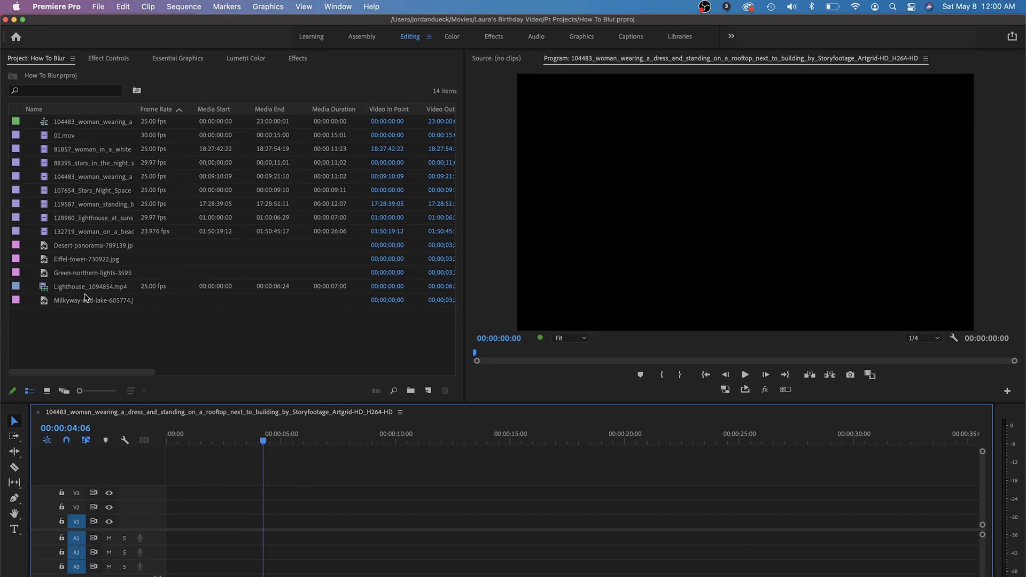
Step: Add the Lighthouse clip and Eiffel tower image to the timeline, playhead near 12 seconds
{"action": "left_click_drag", "start_coordinate": [83, 289], "coordinate": [230, 525]}
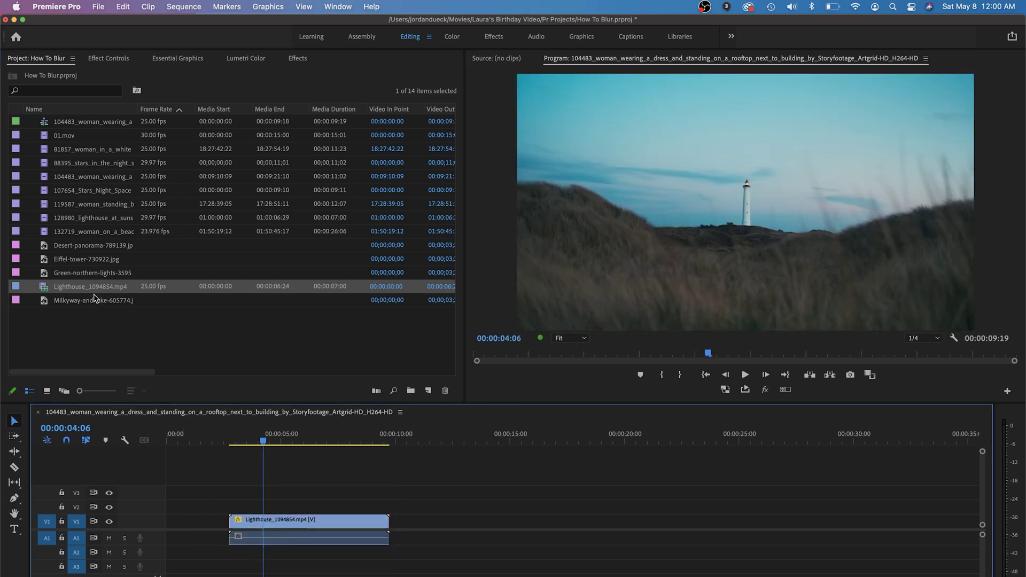
{"action": "left_click_drag", "start_coordinate": [80, 264], "coordinate": [431, 521]}
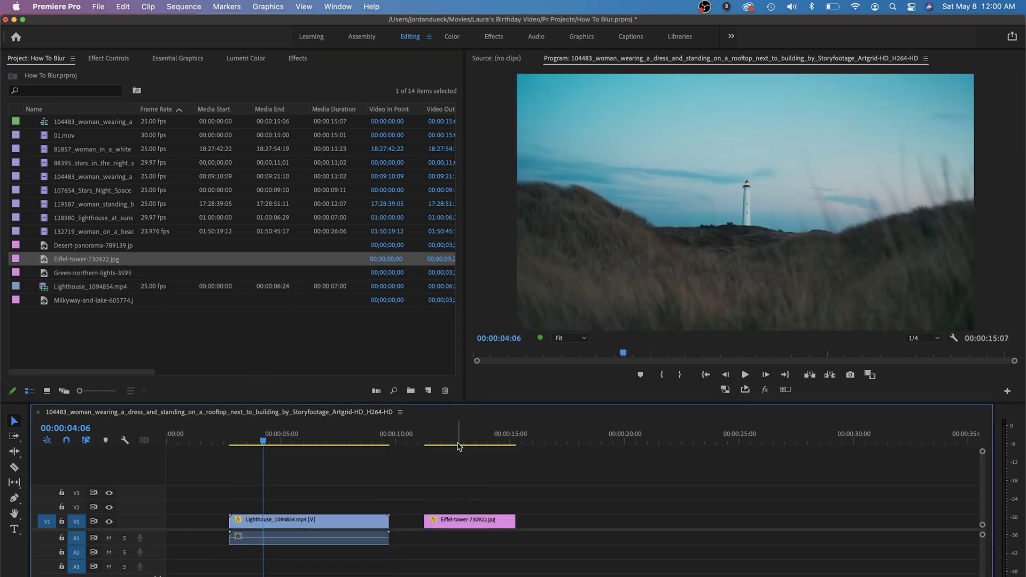
{"action": "left_click", "coordinate": [458, 444]}
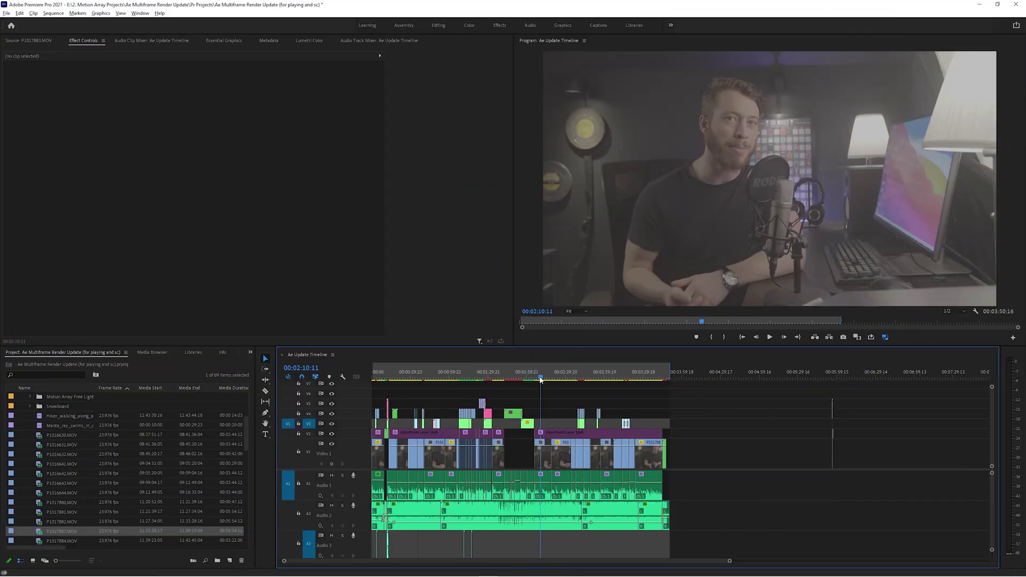
Step: Paste a Lumetri Color grade onto the interview clip, review it, then delete it
{"action": "left_click_drag", "start_coordinate": [540, 380], "coordinate": [544, 428]}
{"action": "left_click", "coordinate": [545, 455]}
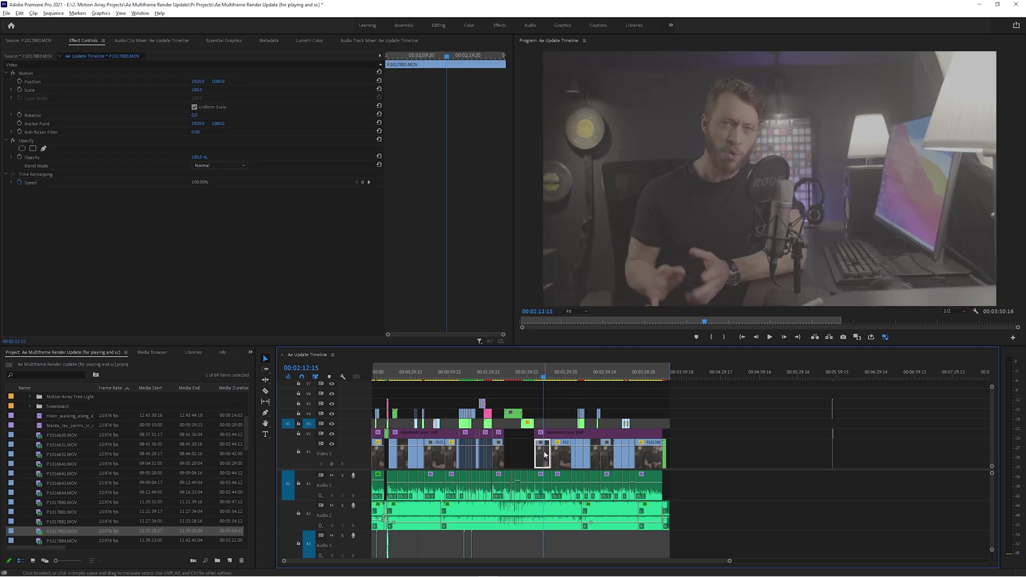
{"action": "key", "text": "ctrl+v"}
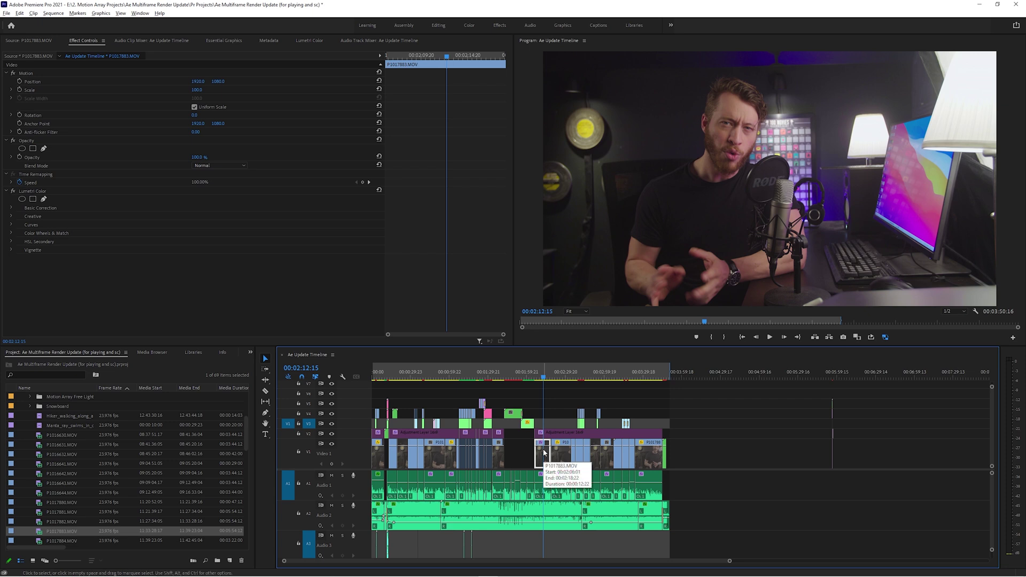
{"action": "mouse_move", "coordinate": [545, 377]}
{"action": "left_mouse_down"}
{"action": "mouse_move", "coordinate": [576, 378]}
{"action": "mouse_move", "coordinate": [539, 379]}
{"action": "left_mouse_up"}
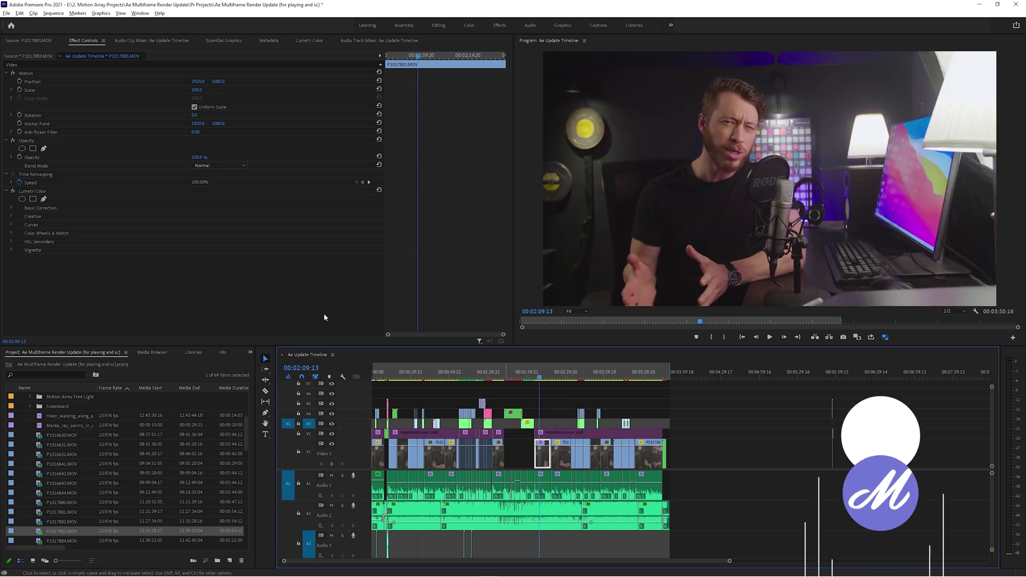
{"action": "left_click", "coordinate": [39, 192]}
{"action": "key", "text": "Delete"}
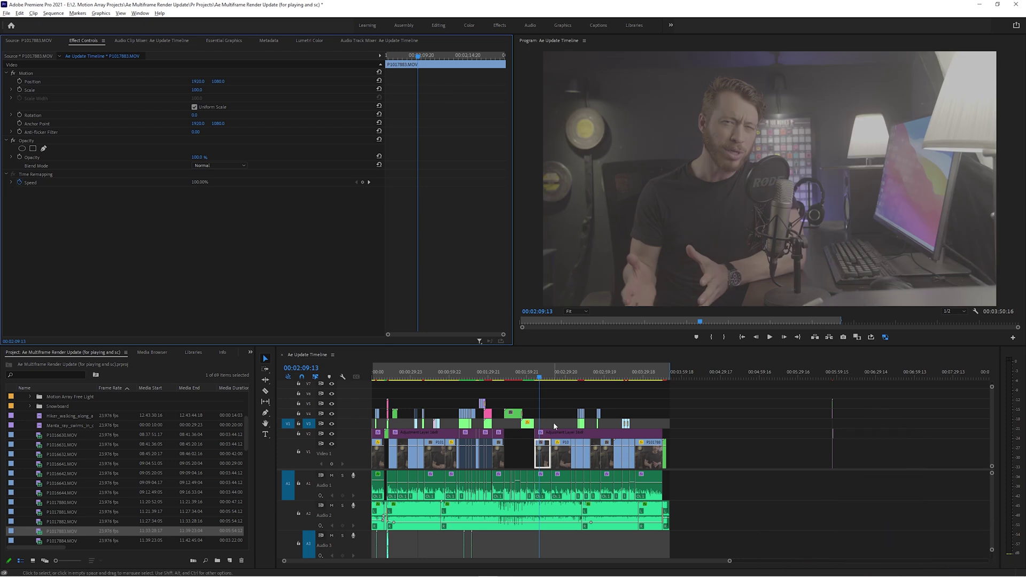
Step: Load master clip P1017883.MOV as the source and target it in Effect Controls
{"action": "double_click", "coordinate": [545, 459]}
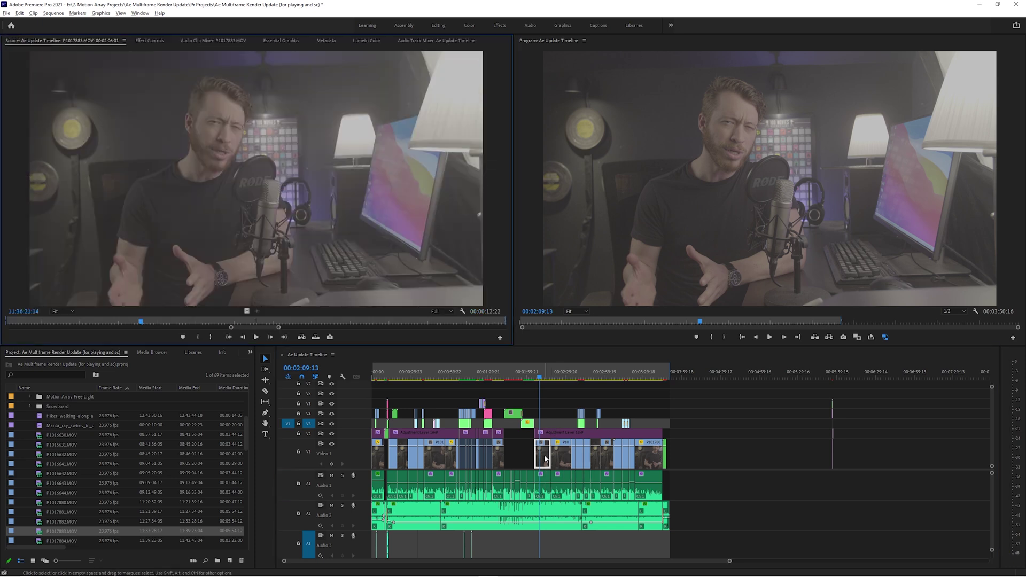
{"action": "double_click", "coordinate": [61, 532]}
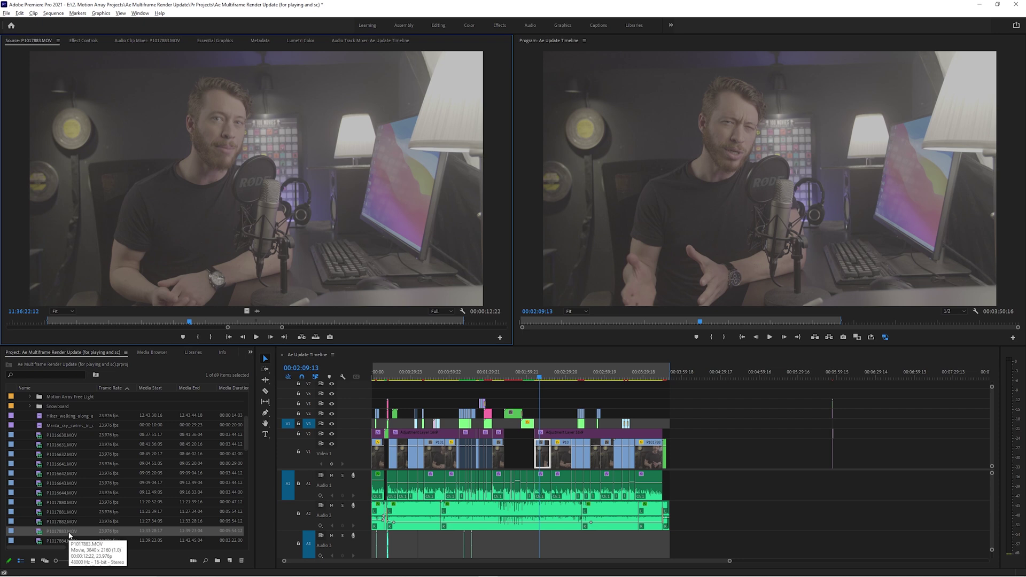
{"action": "left_click", "coordinate": [84, 41]}
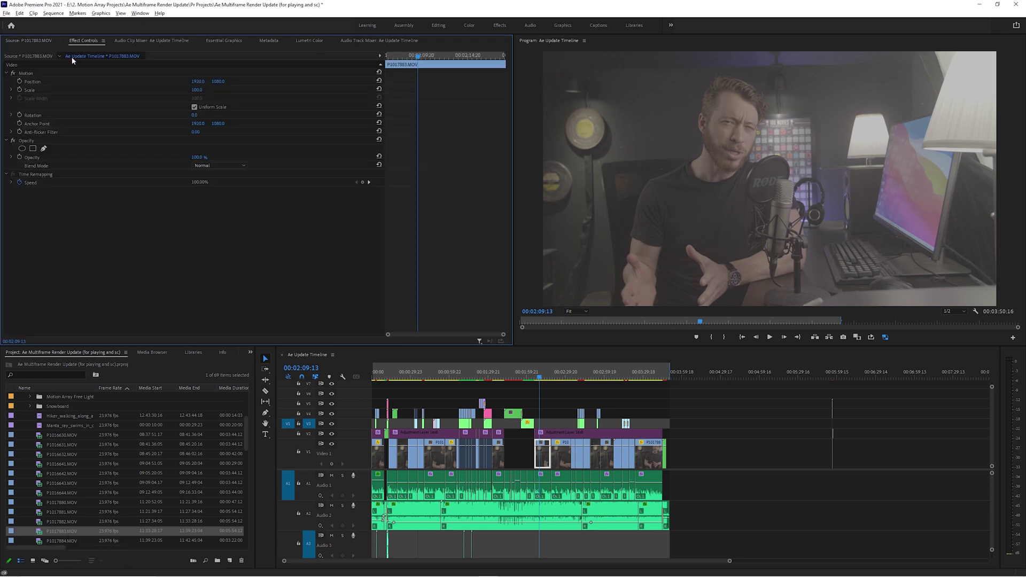
{"action": "left_click", "coordinate": [18, 56]}
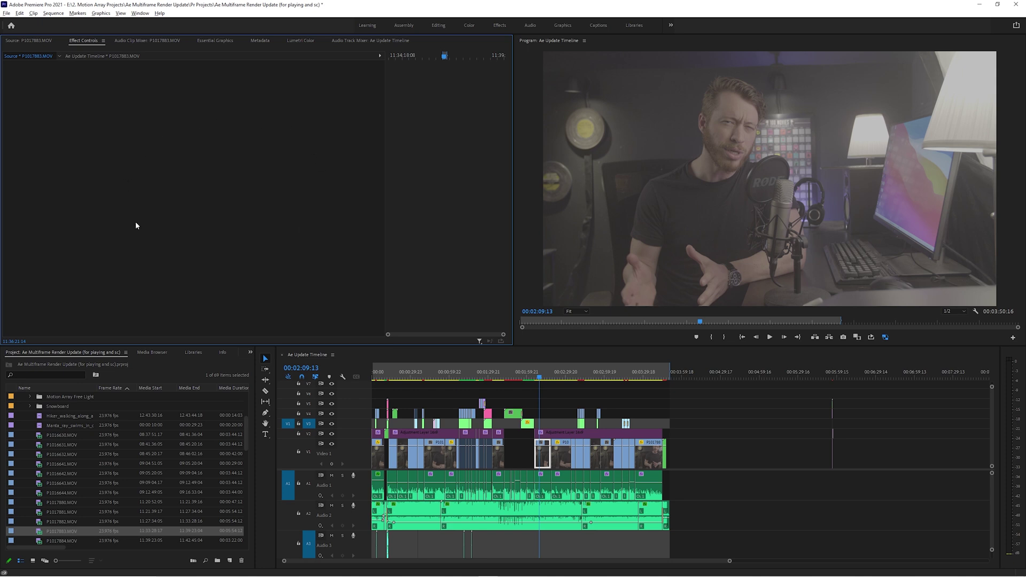
Step: Paste Lumetri Color onto the P1017883.MOV master clip and add two brightening RGB curve points
{"action": "right_click", "coordinate": [174, 182]}
{"action": "left_click", "coordinate": [195, 237]}
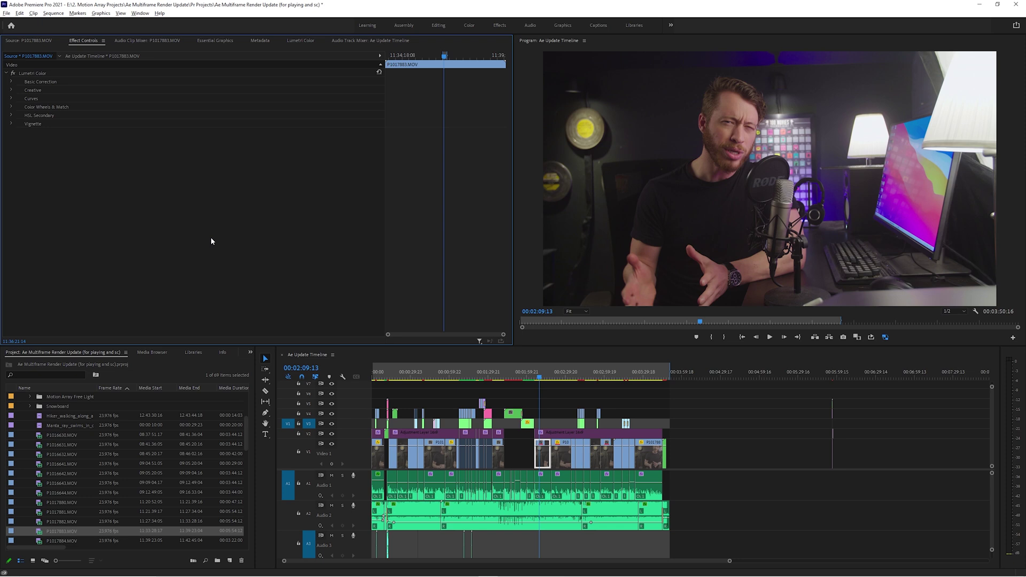
{"action": "left_click", "coordinate": [11, 99]}
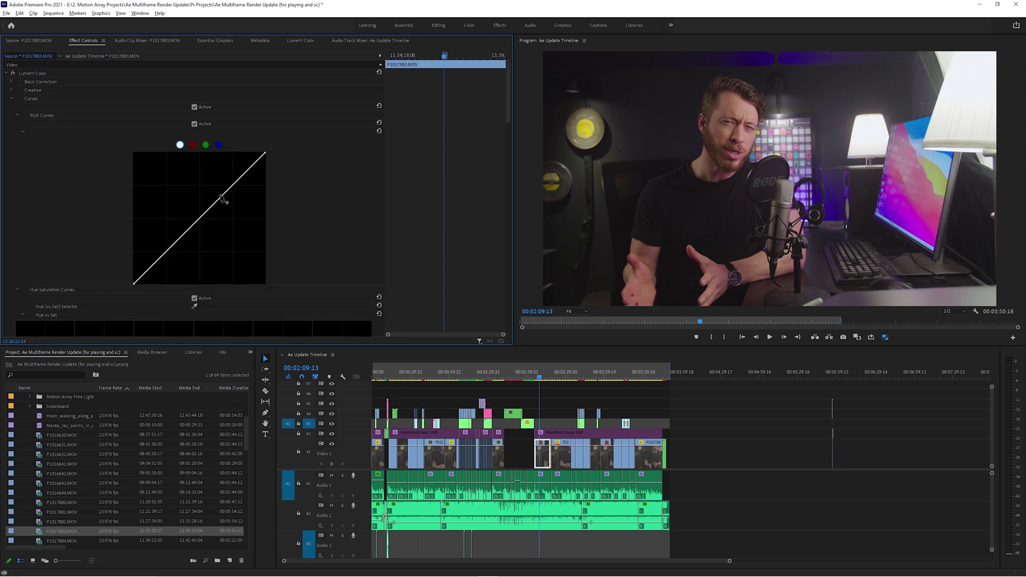
{"action": "left_click_drag", "start_coordinate": [223, 199], "coordinate": [218, 190]}
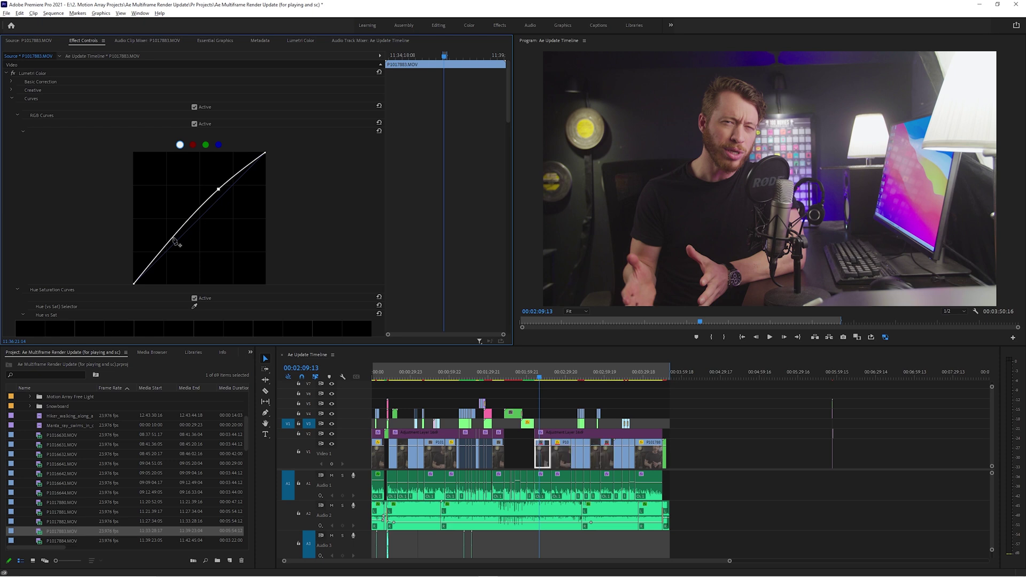
{"action": "left_click", "coordinate": [174, 240]}
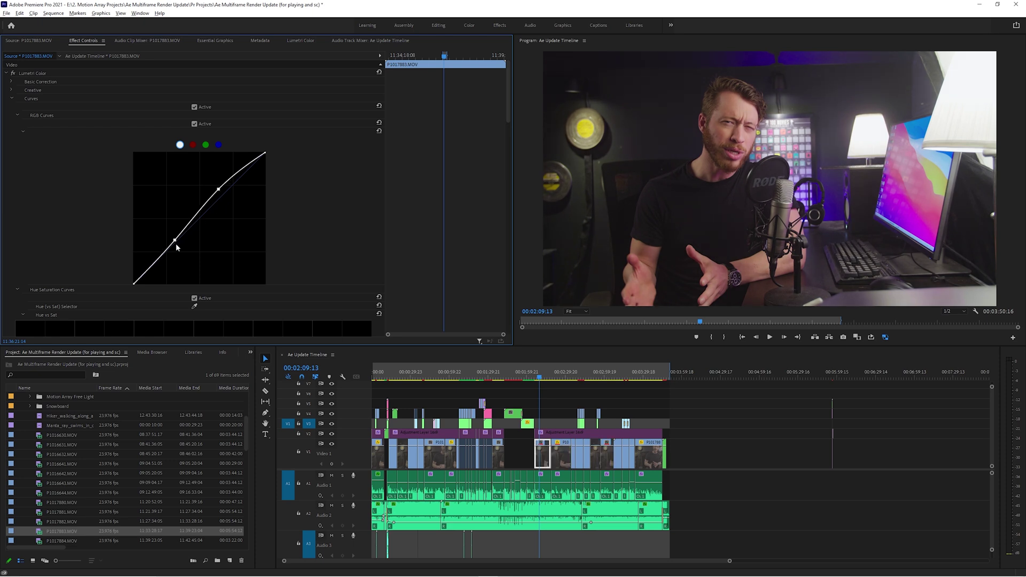